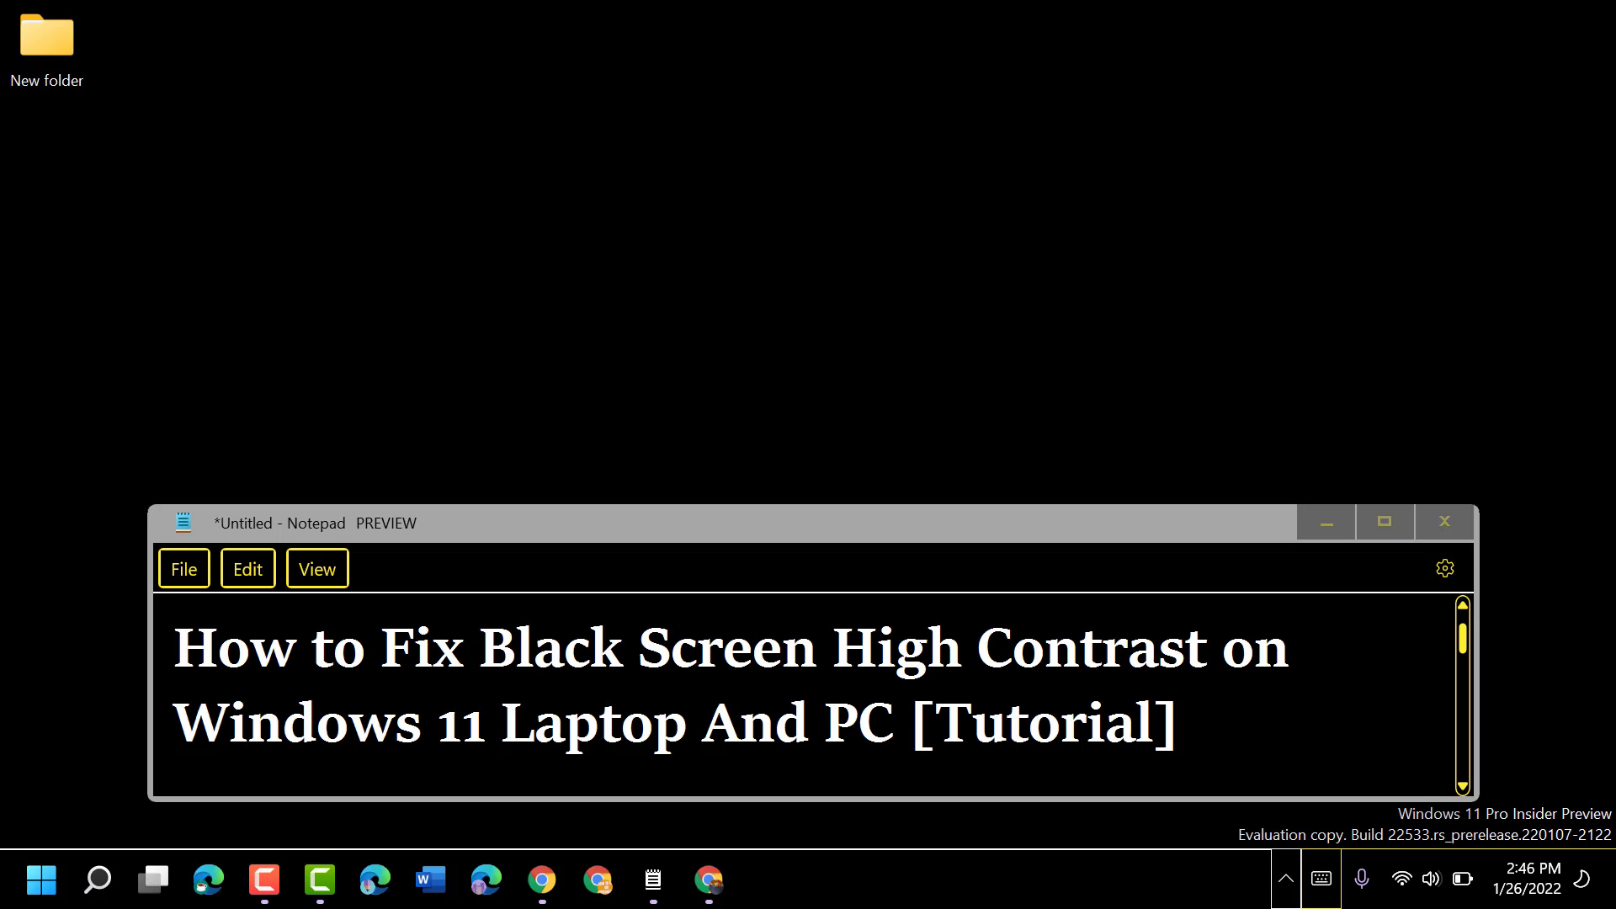
Bring the Notepad tutorial note to the front on the high-contrast desktop
left_click(173, 780)
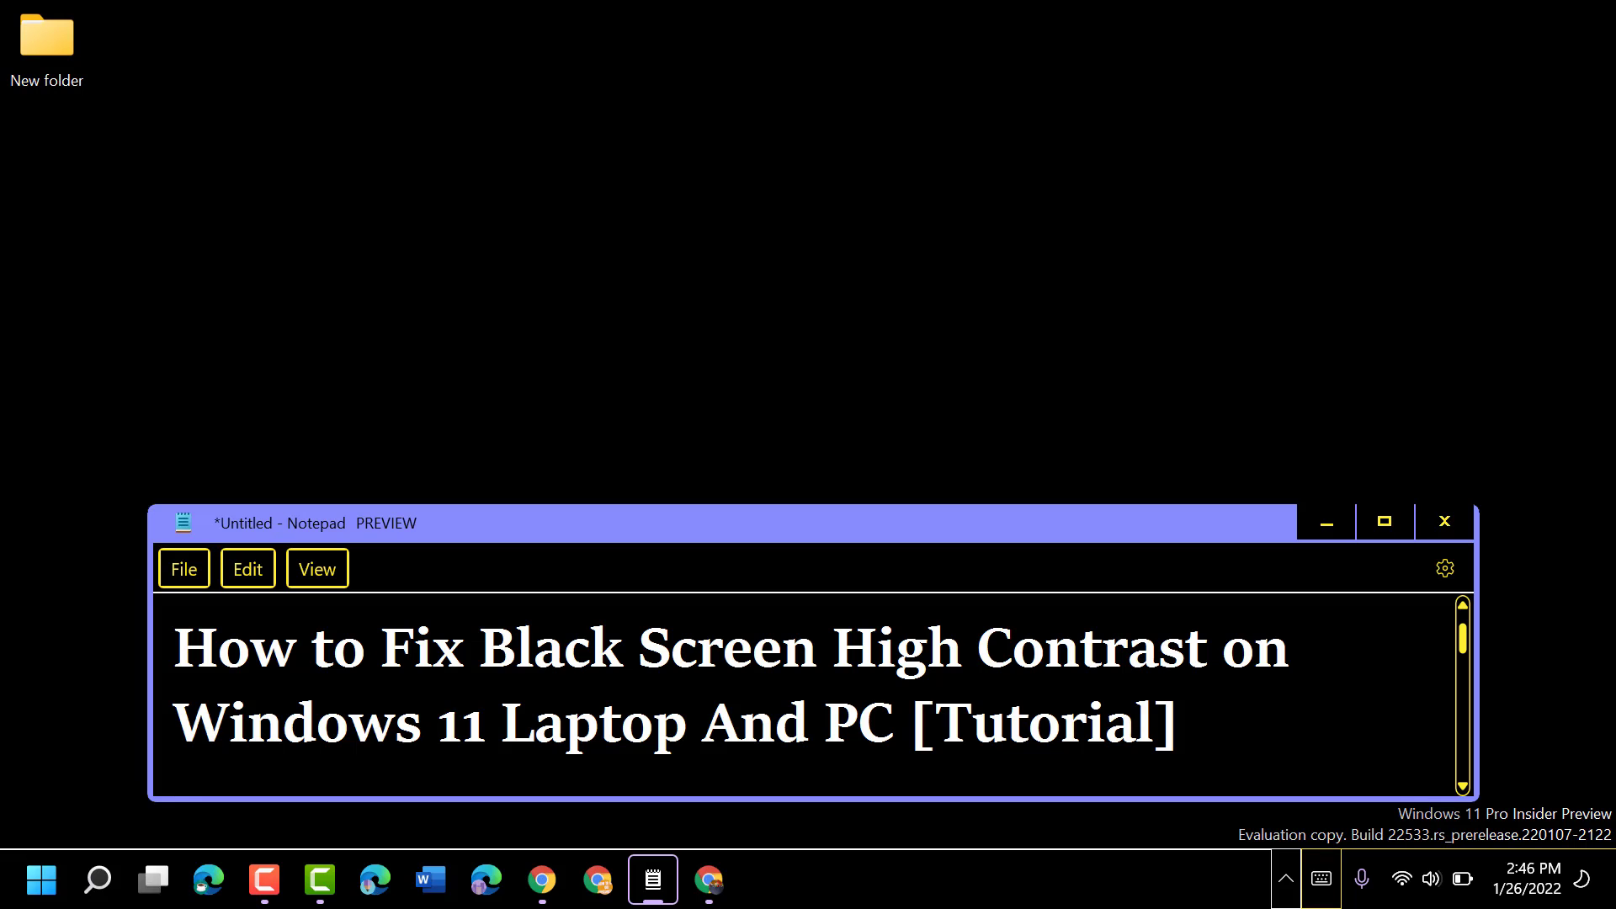
Minimize the tutorial note and open the Contrast themes settings page via Windows Search
left_click(1320, 525)
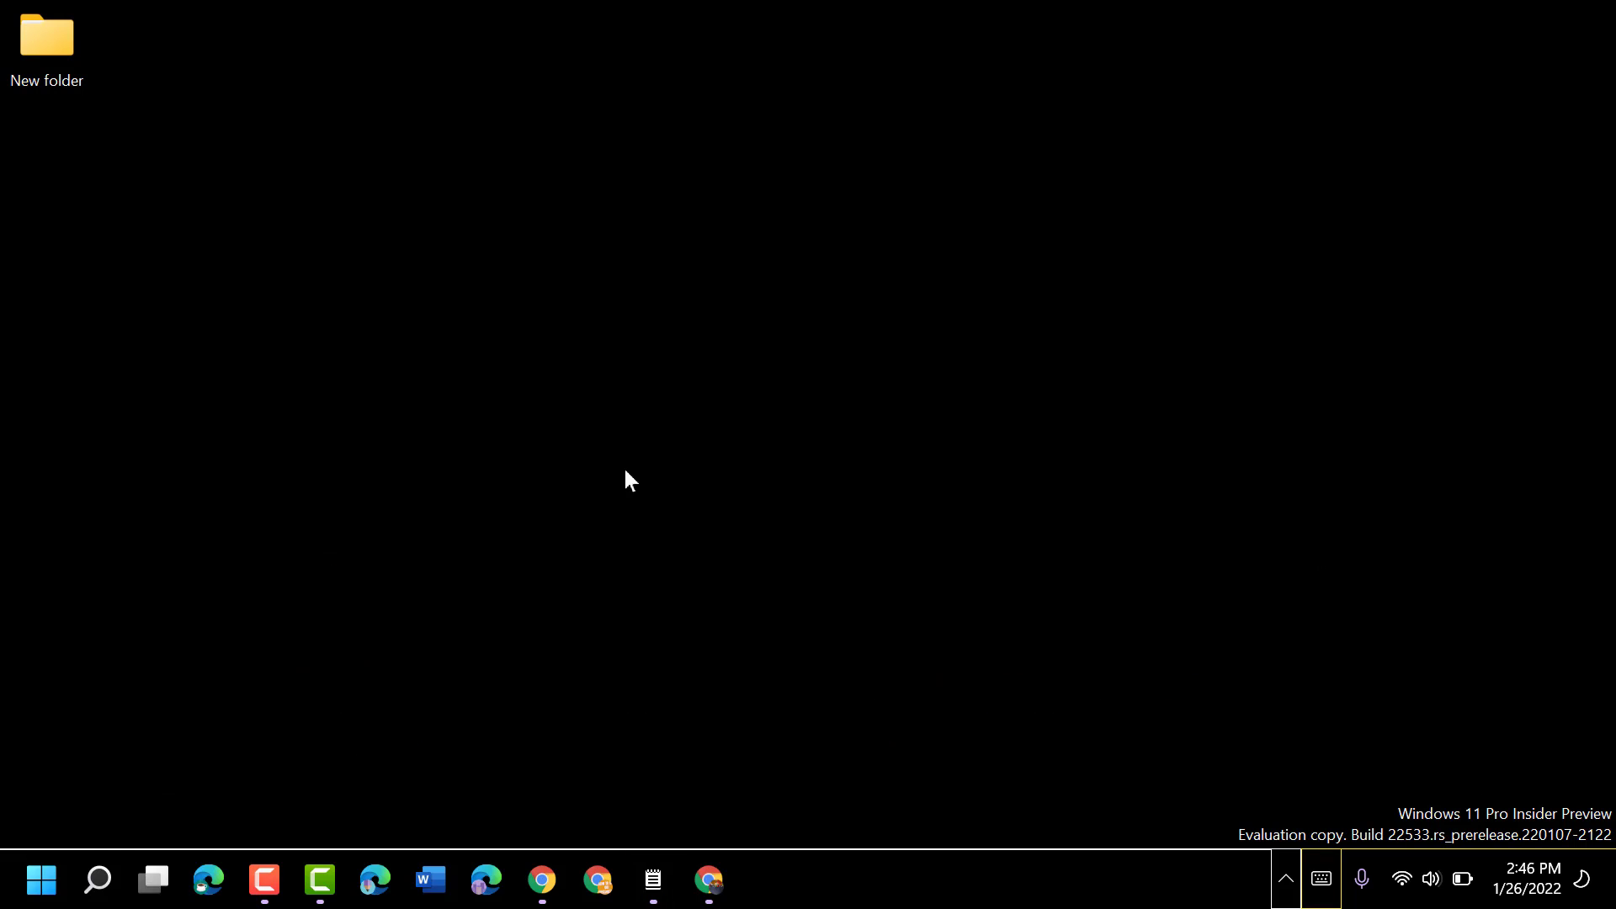
left_click(98, 879)
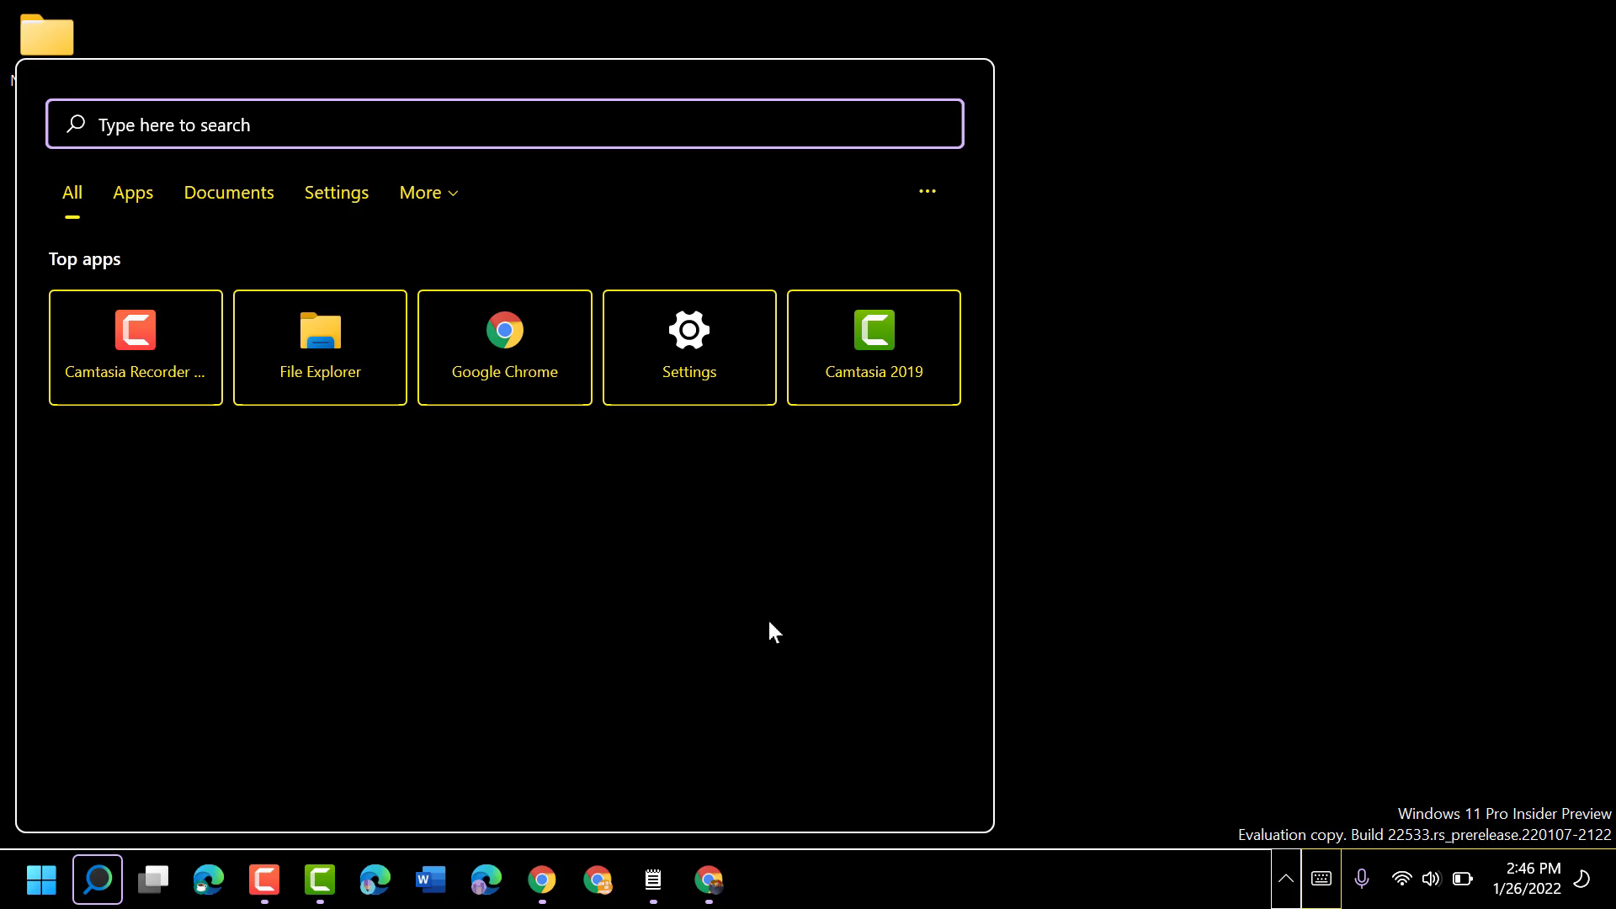
type("c")
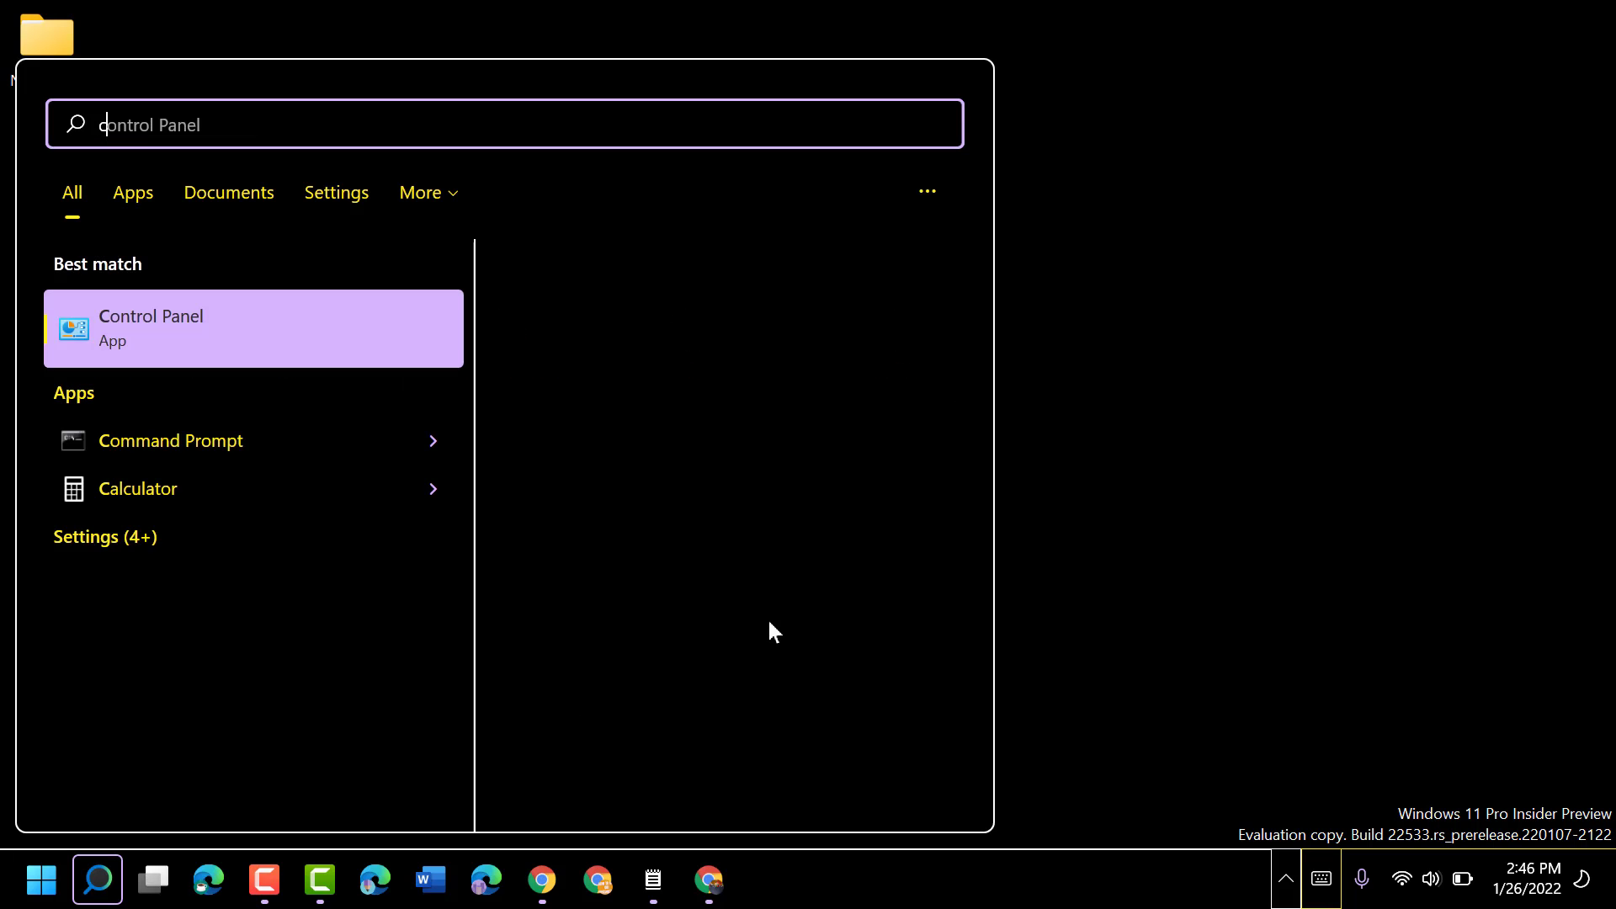
type("ontra")
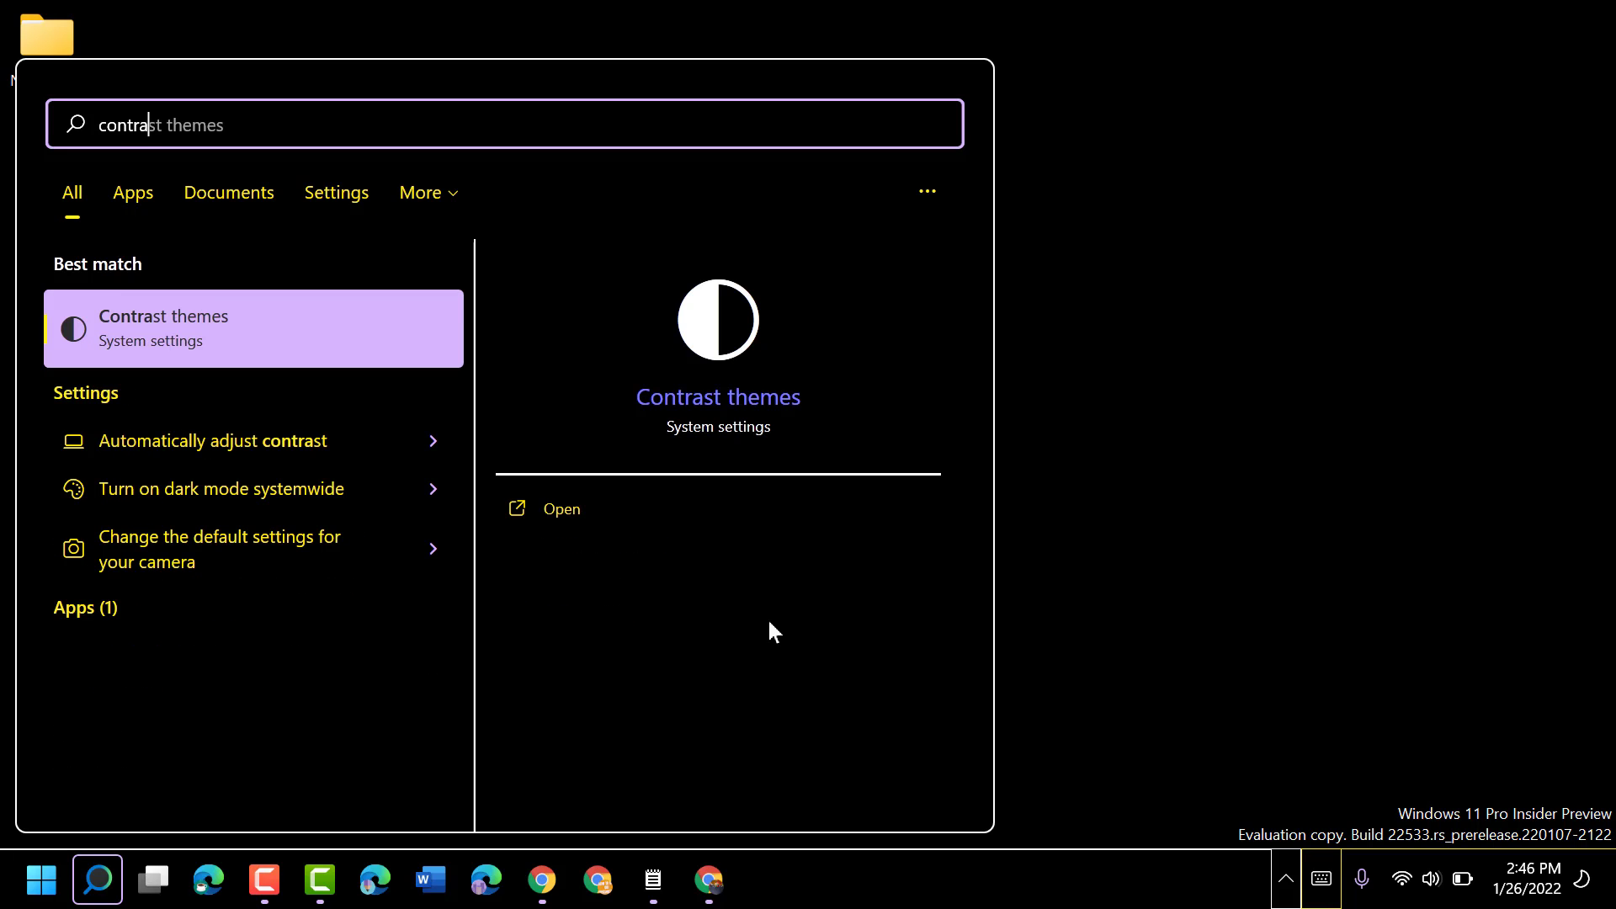
type("st")
left_click(185, 332)
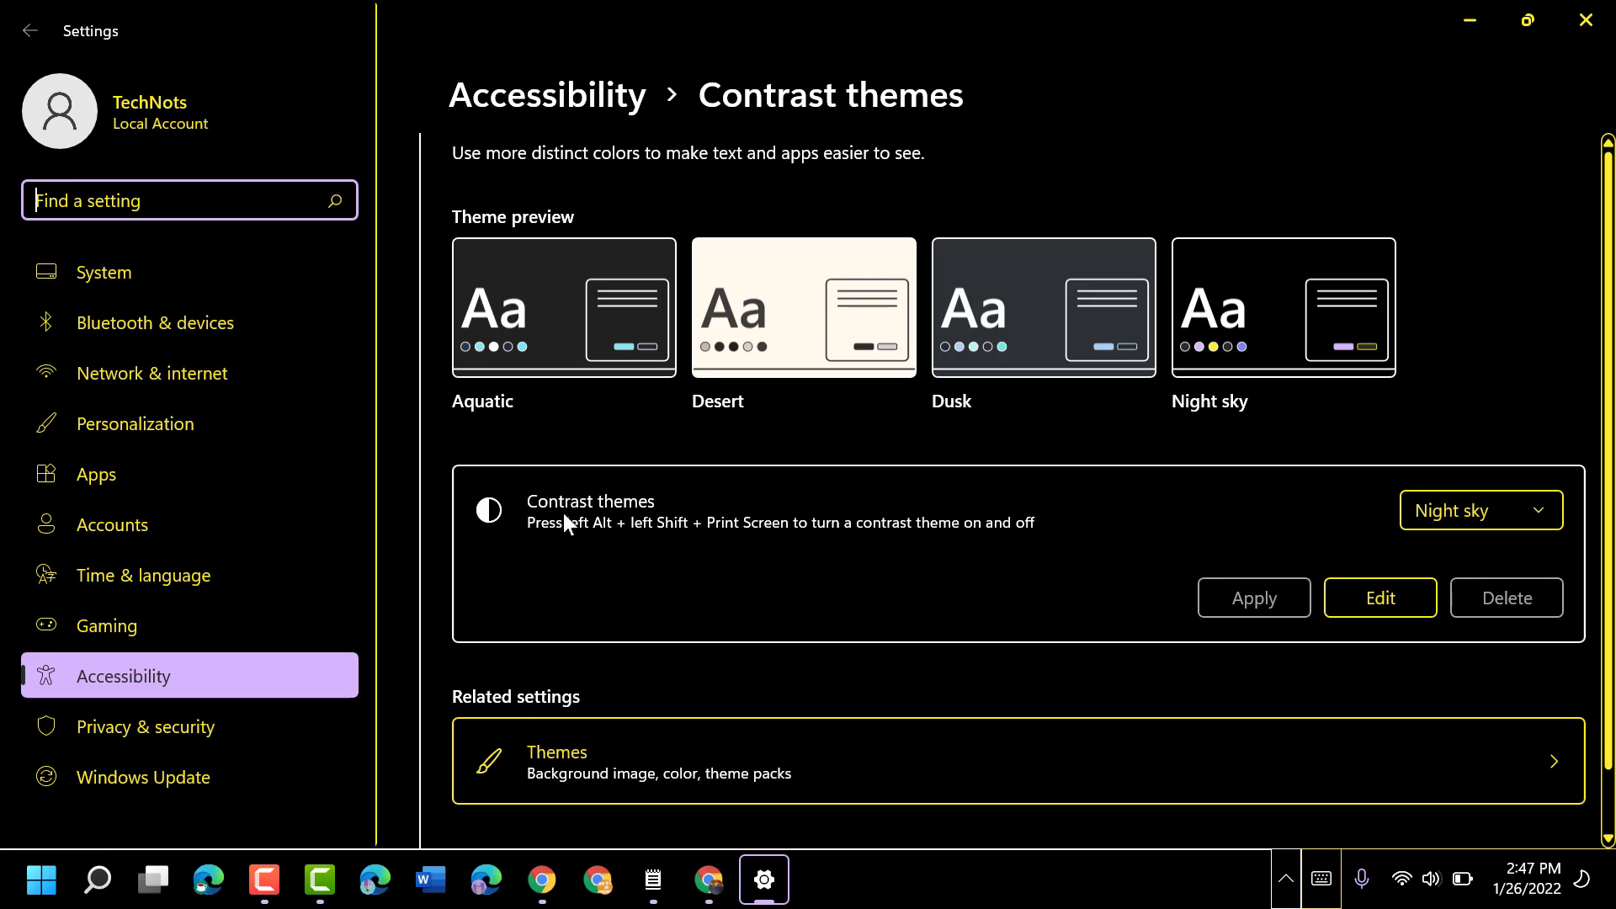
Change the contrast theme from Night sky to None and apply it
left_click(1538, 516)
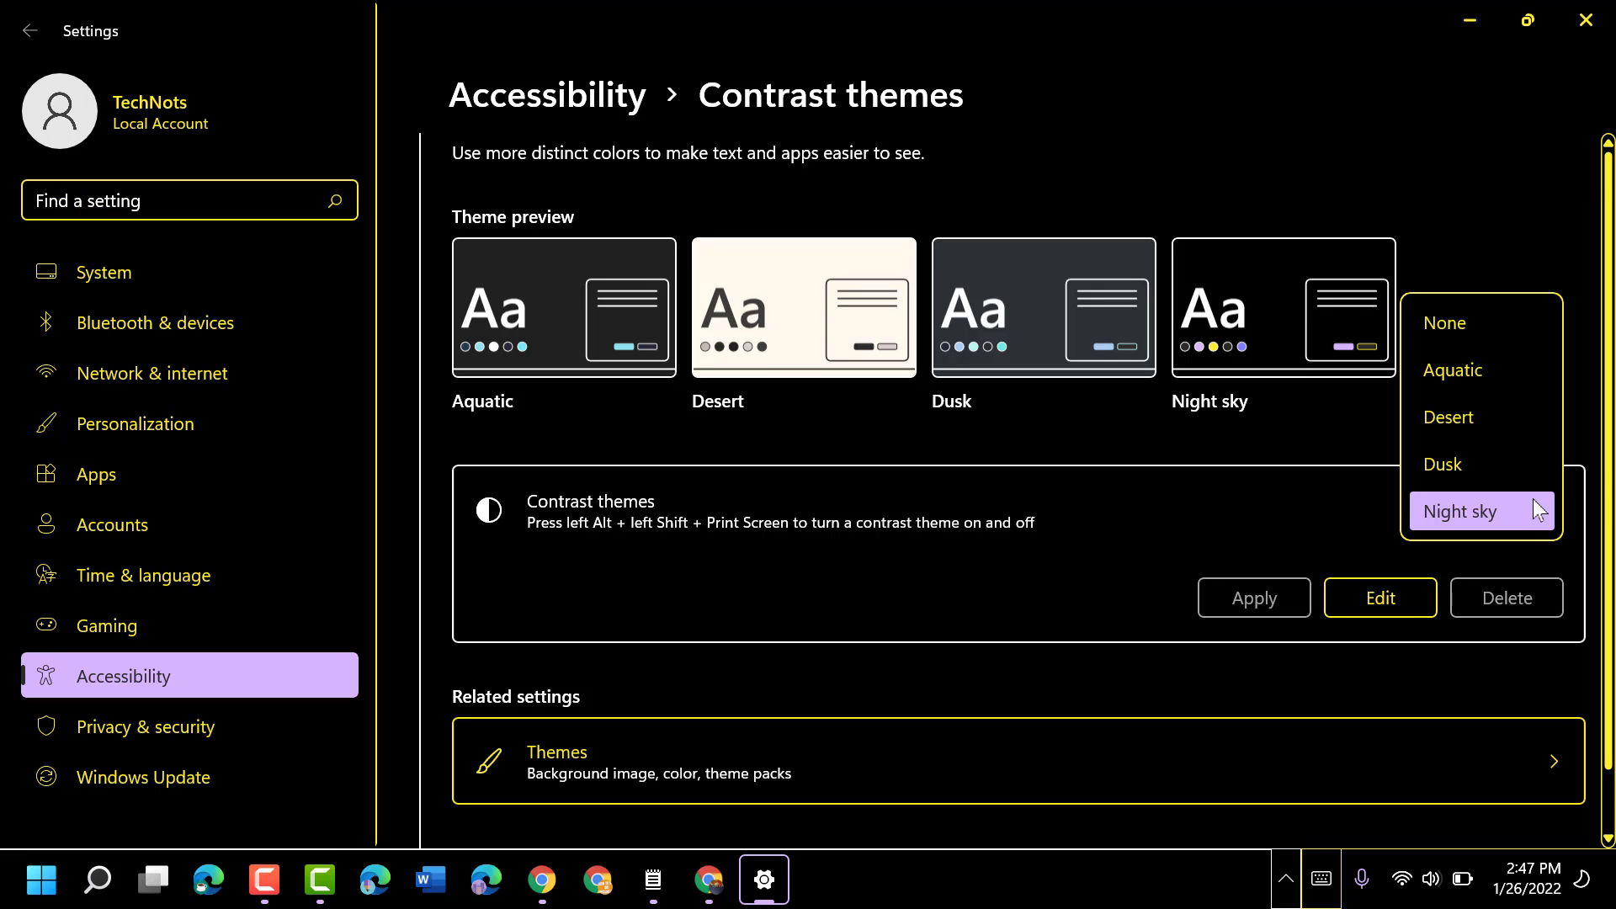
left_click(1448, 326)
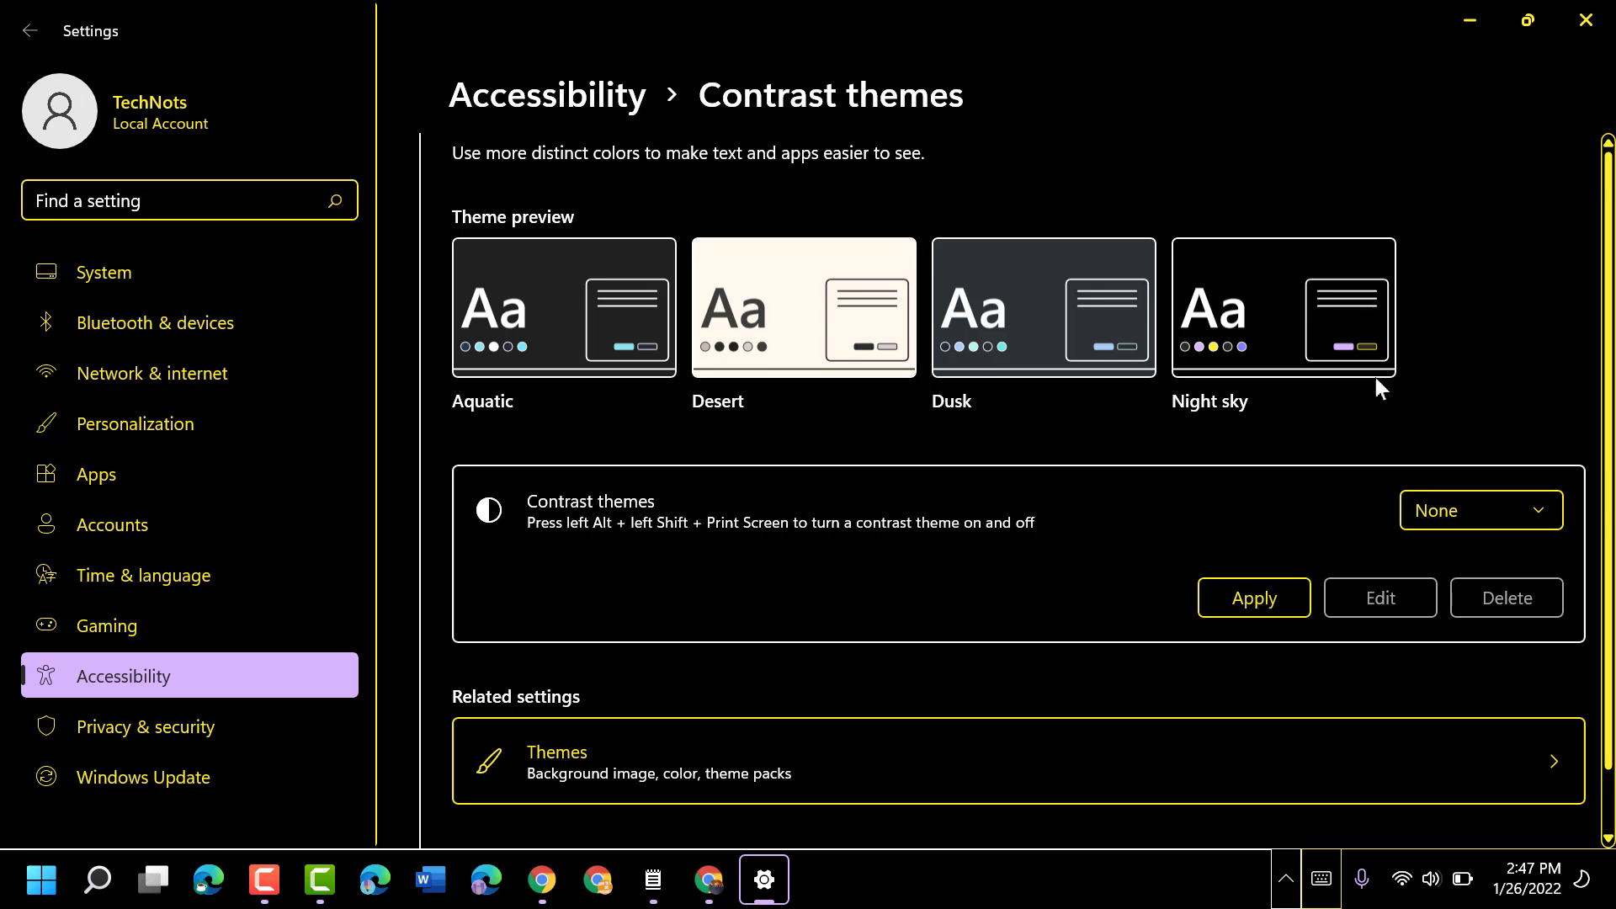
left_click(1249, 602)
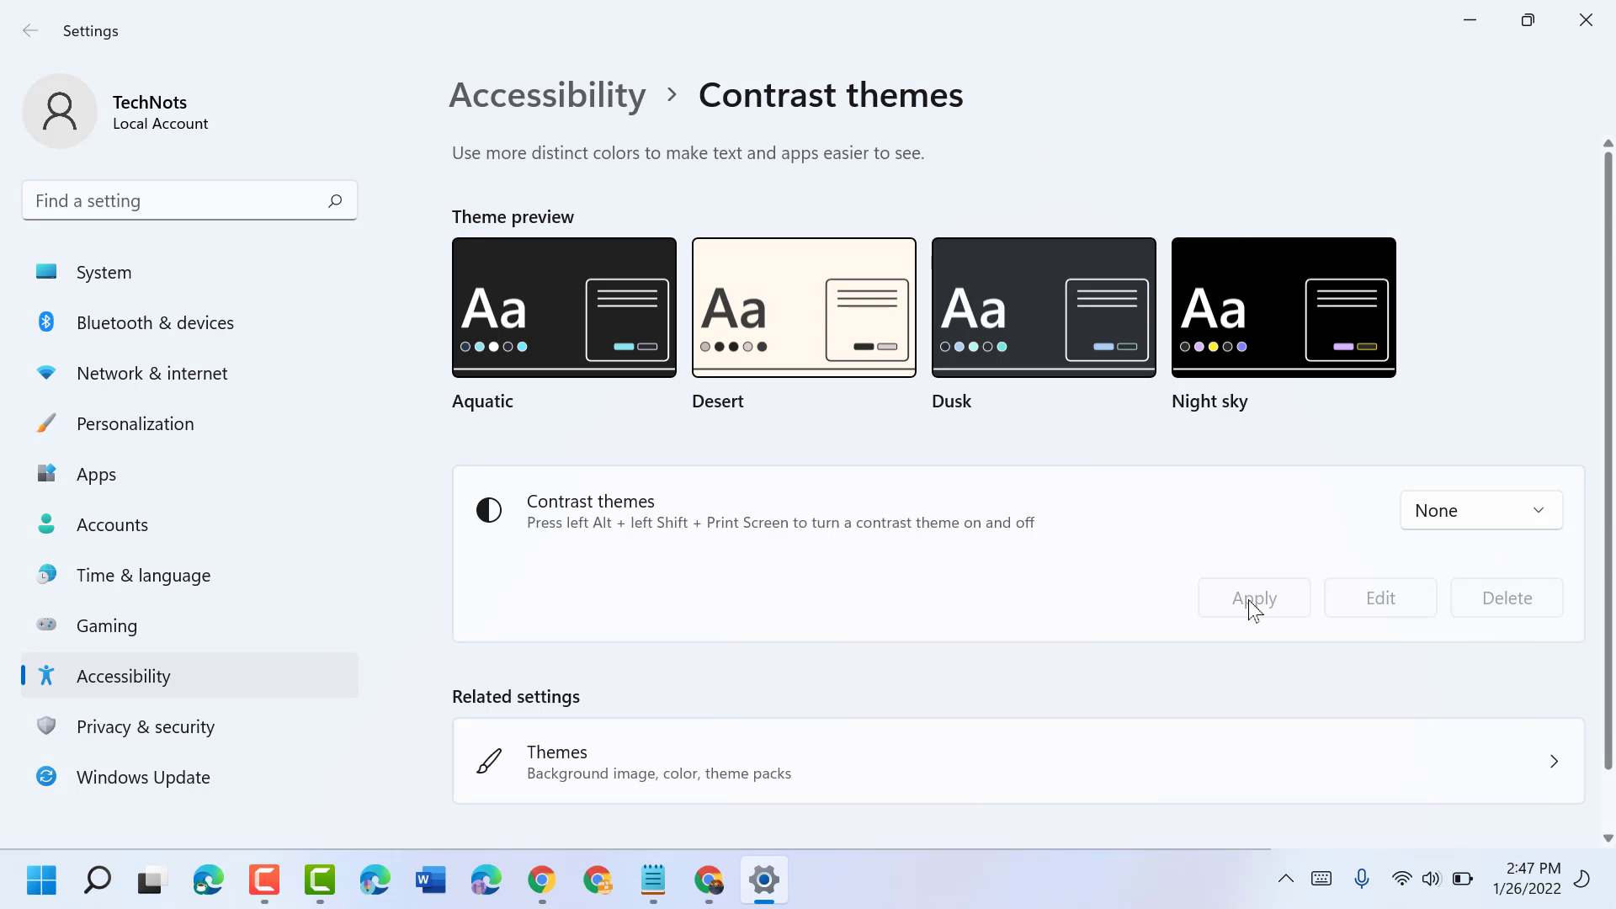
Close Settings and restore the Notepad tutorial note from the taskbar
left_click(1586, 20)
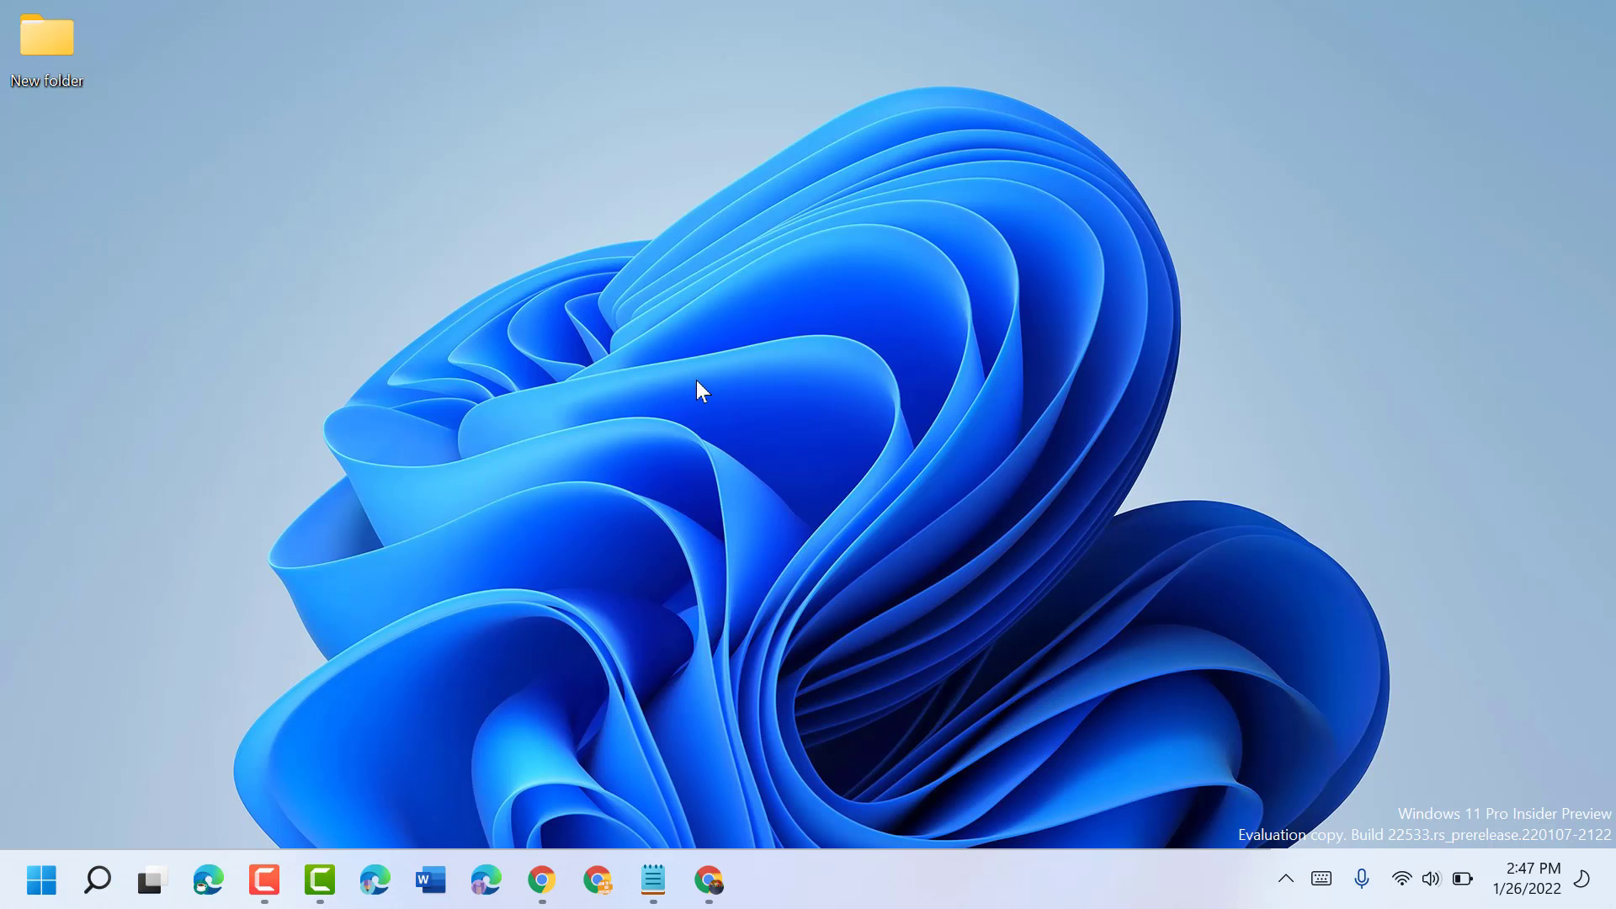
left_click(653, 880)
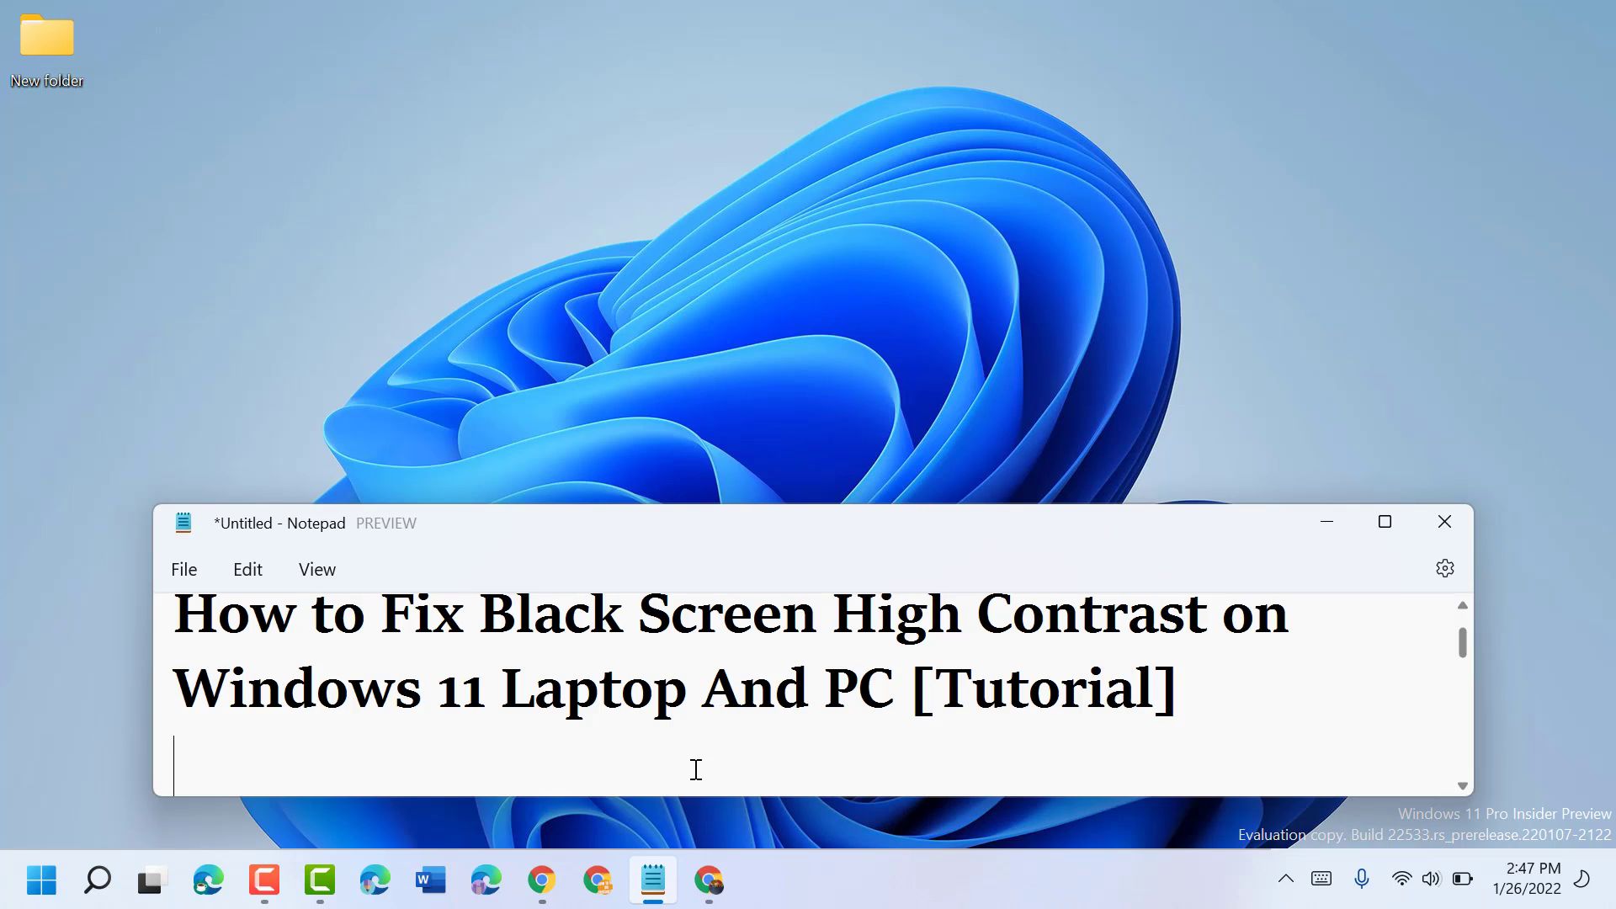